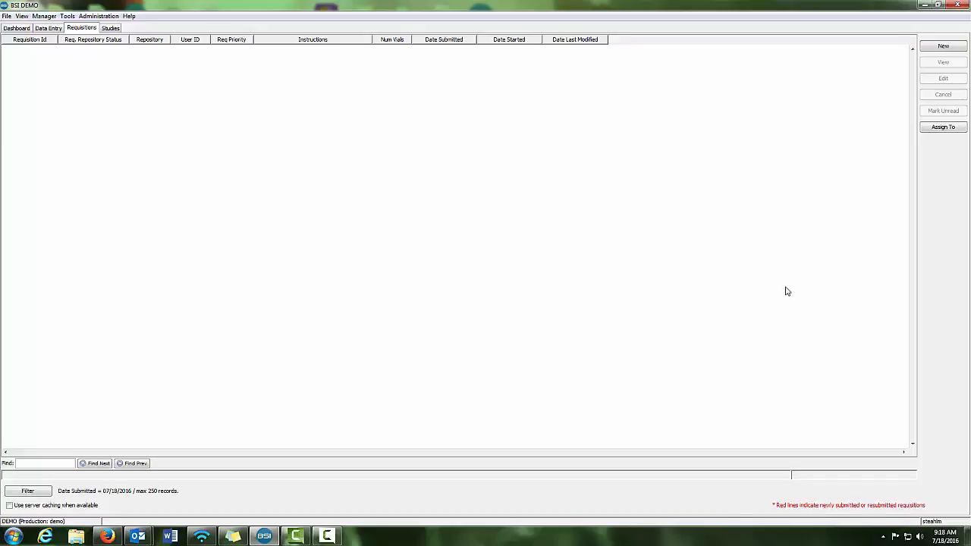
# Create a new requisition with the default properties and add Study ID equals Approval Study to its specimen search criteria
pyautogui.click(936, 47)
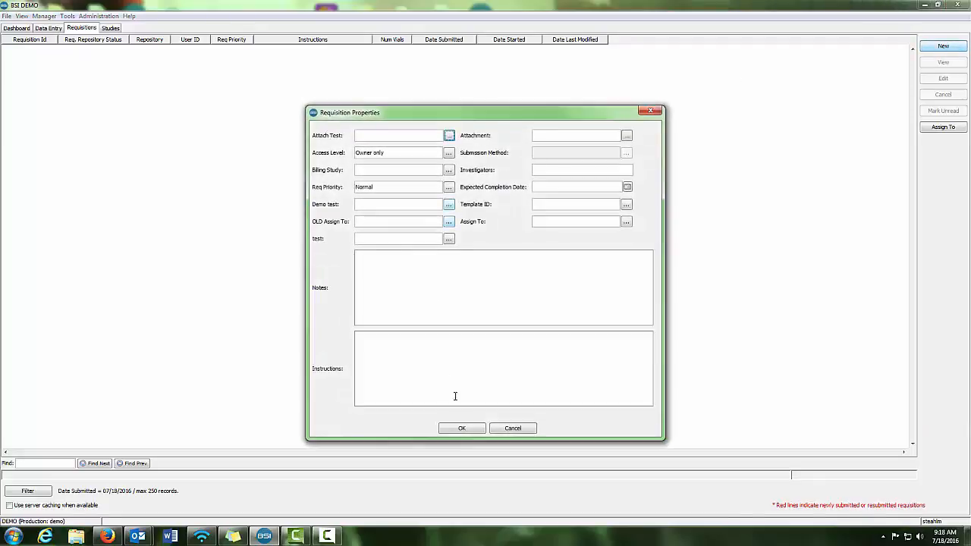
pyautogui.click(465, 429)
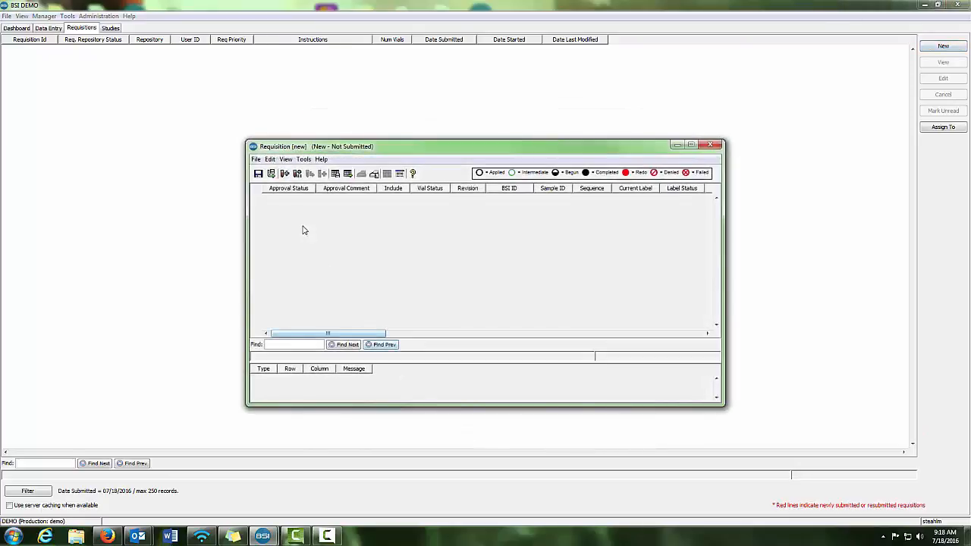
pyautogui.click(285, 174)
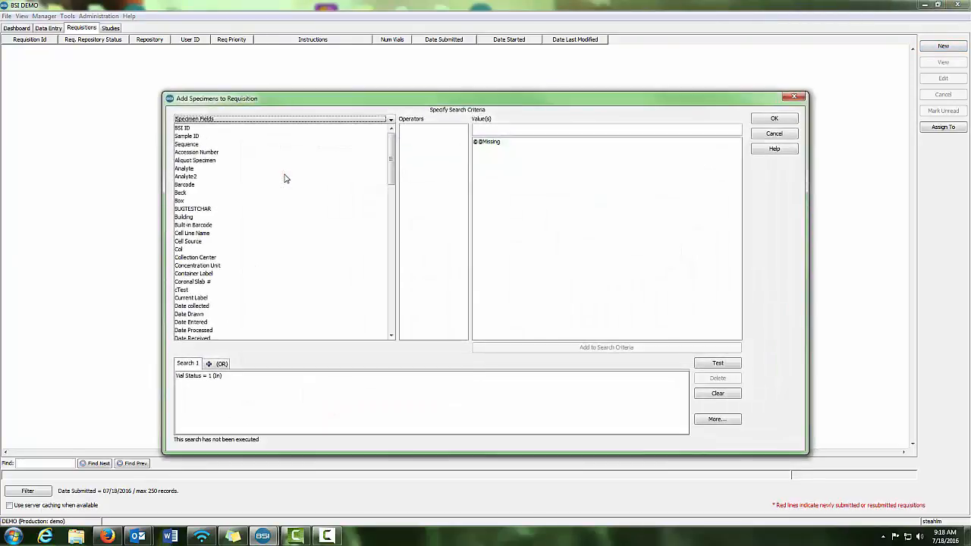
pyautogui.scroll(-5, 392, 177)
pyautogui.moveTo(393, 176); pyautogui.dragTo(406, 260)
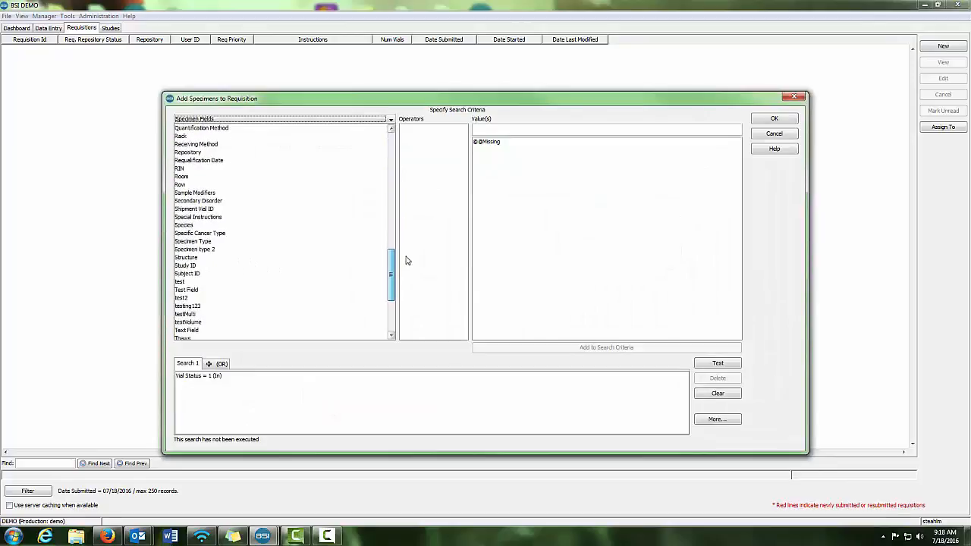
pyautogui.click(186, 266)
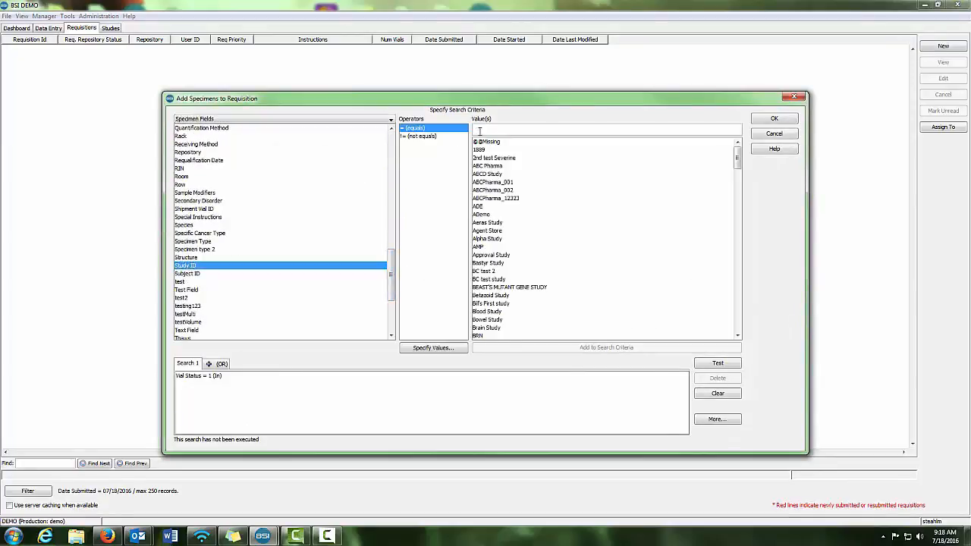
pyautogui.write('appro')
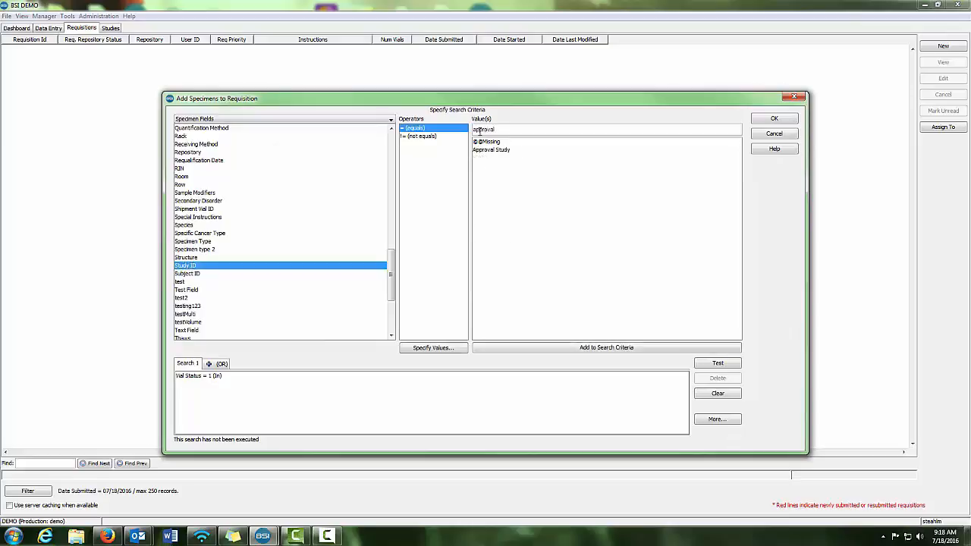
pyautogui.write('val')
pyautogui.click(497, 151)
pyautogui.click(574, 347)
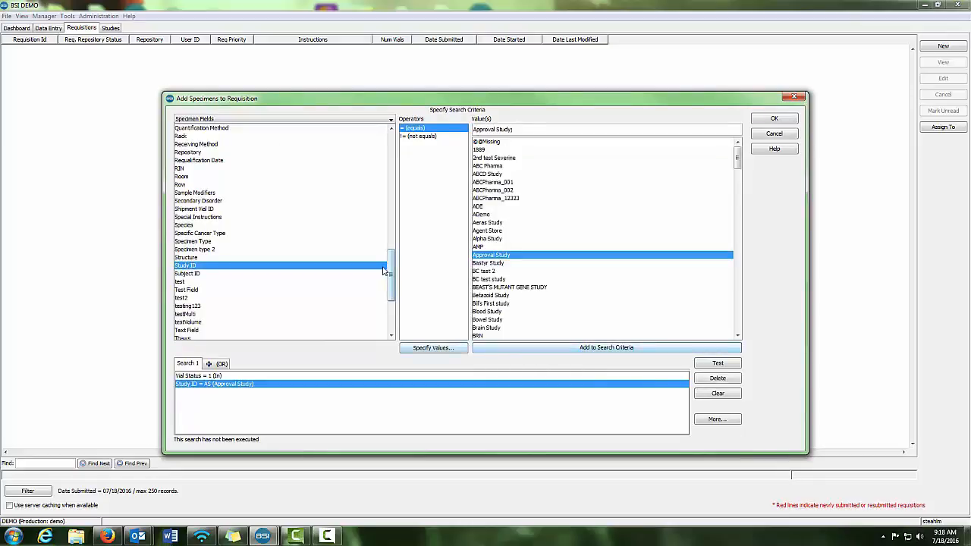
# Test the specimen search, then add the matching specimens to the requisition and enlarge its window
pyautogui.click(716, 364)
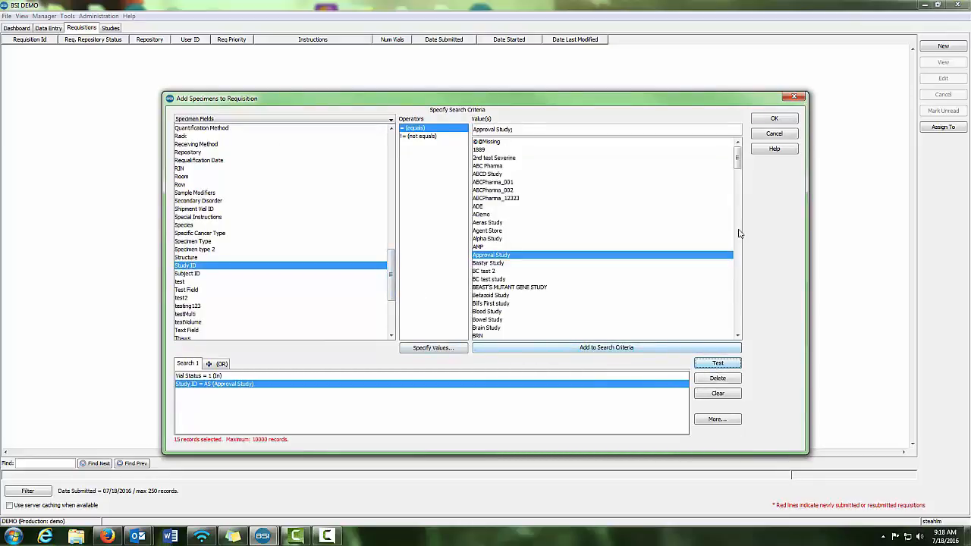
pyautogui.click(763, 120)
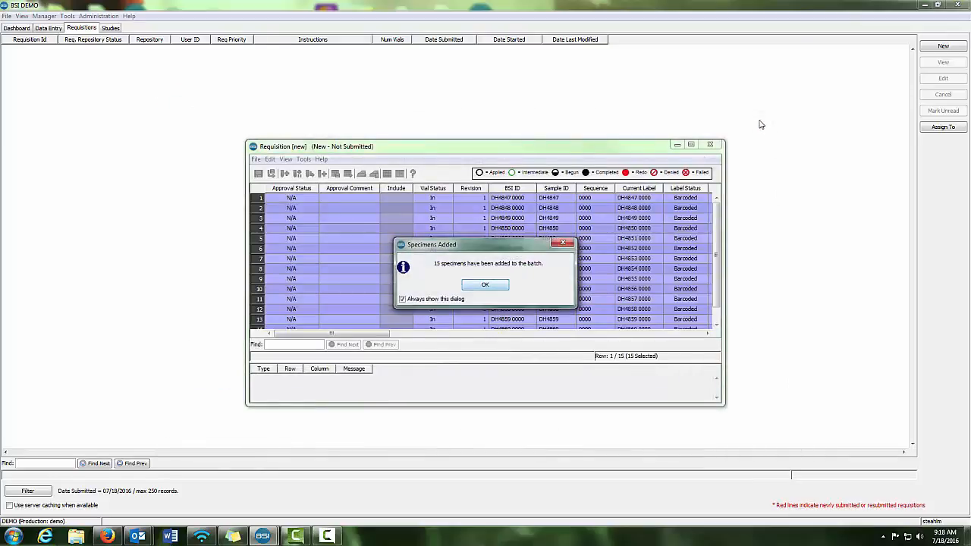
pyautogui.click(484, 287)
pyautogui.click(461, 293)
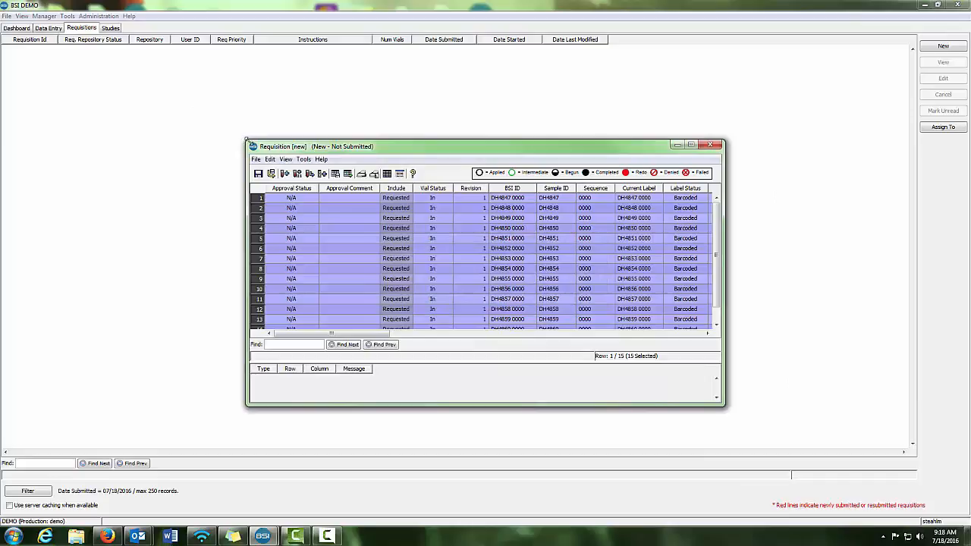
pyautogui.moveTo(244, 144); pyautogui.dragTo(166, 81)
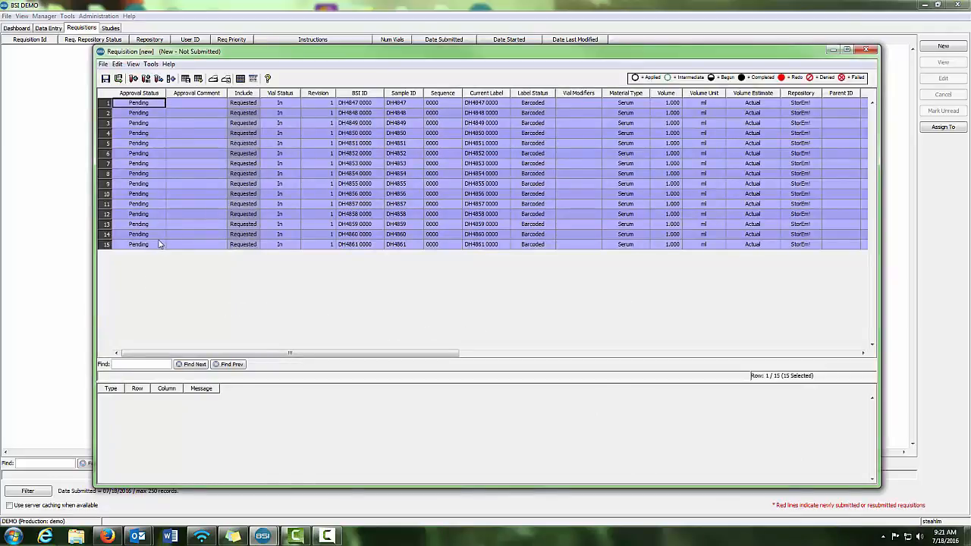
# Add a Pull task to all selected specimens with the instructions "Pull the specimens from the freezer"
pyautogui.click(172, 79)
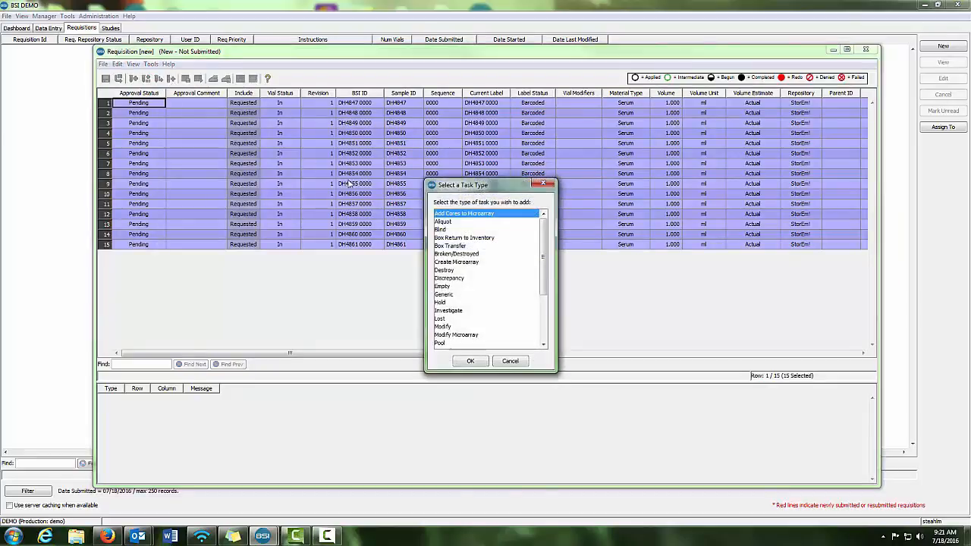
pyautogui.moveTo(546, 246); pyautogui.dragTo(544, 293)
pyautogui.click(448, 302)
pyautogui.click(470, 361)
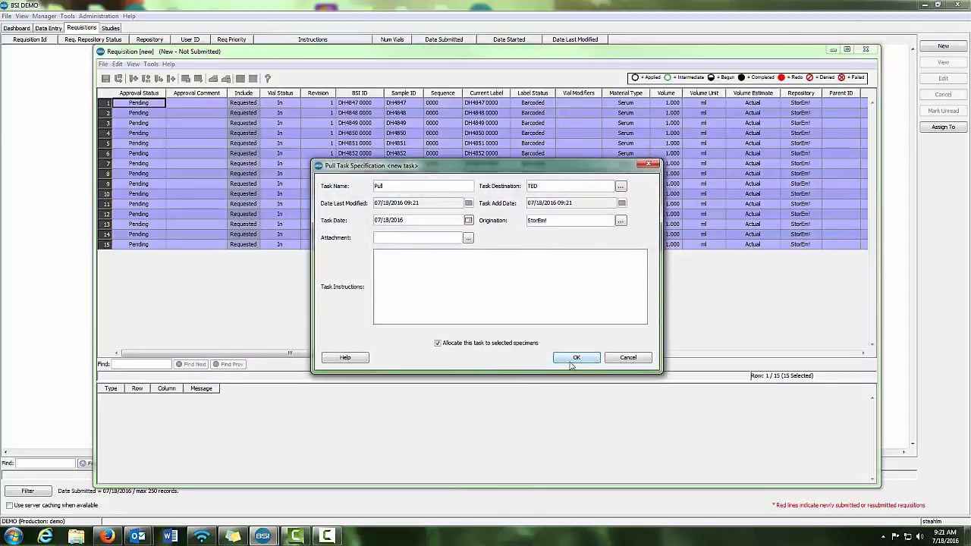
pyautogui.click(483, 281)
pyautogui.write('Pull the')
pyautogui.press('BackSpace')
pyautogui.write('specimens from the freezer')
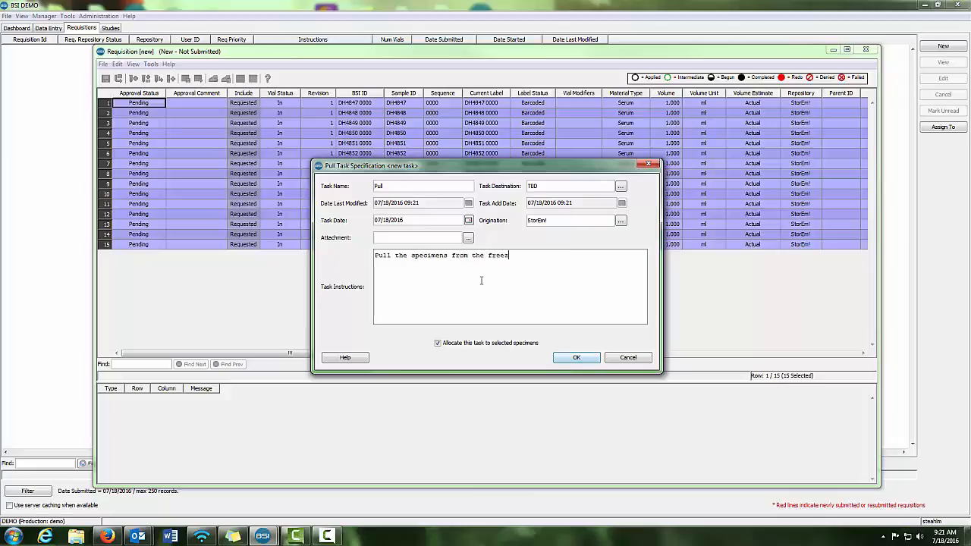
pyautogui.click(576, 358)
# Add a Relabel task to all selected specimens with the instructions "Change the labels on the specimen tubes"
pyautogui.click(172, 79)
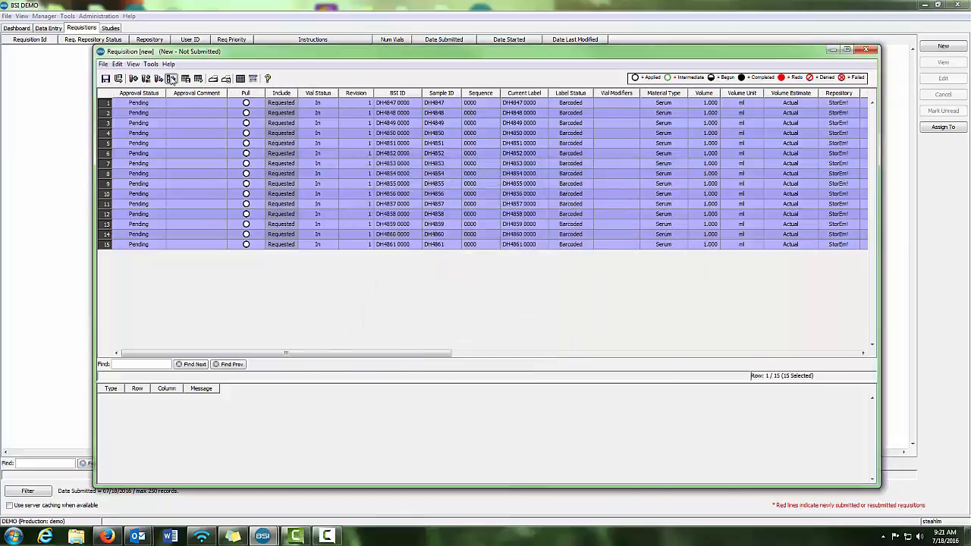
pyautogui.scroll(-2, 545, 268)
pyautogui.scroll(-3, 545, 267)
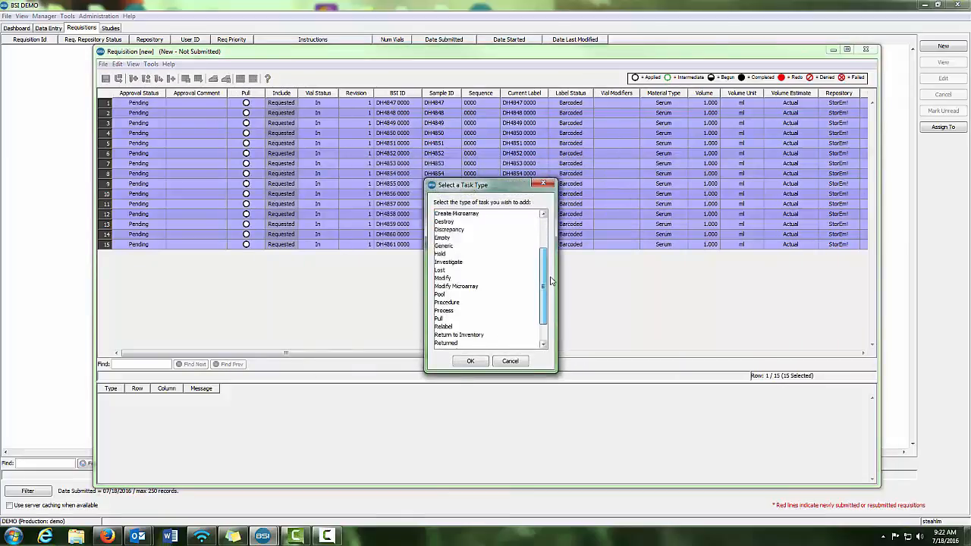
pyautogui.click(455, 296)
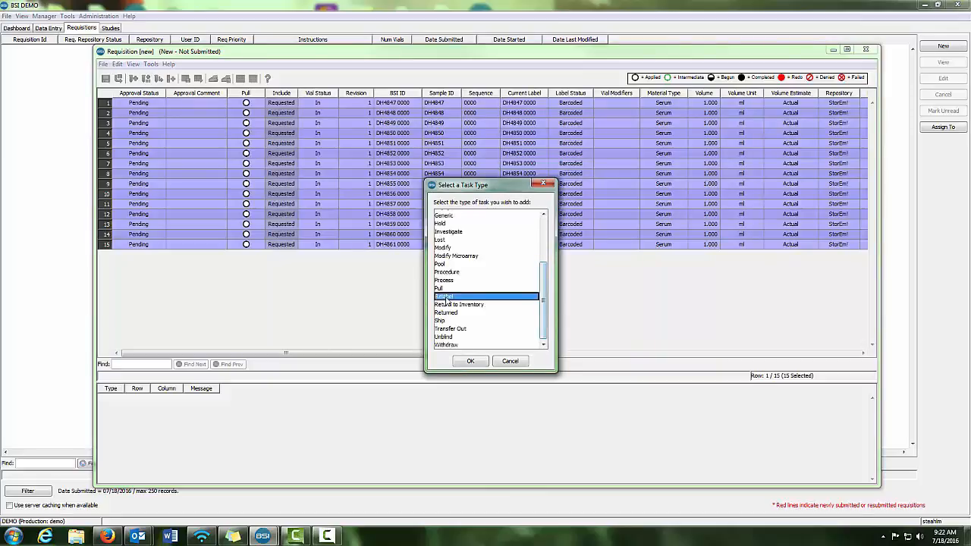
pyautogui.click(471, 361)
pyautogui.click(443, 283)
pyautogui.write('Change')
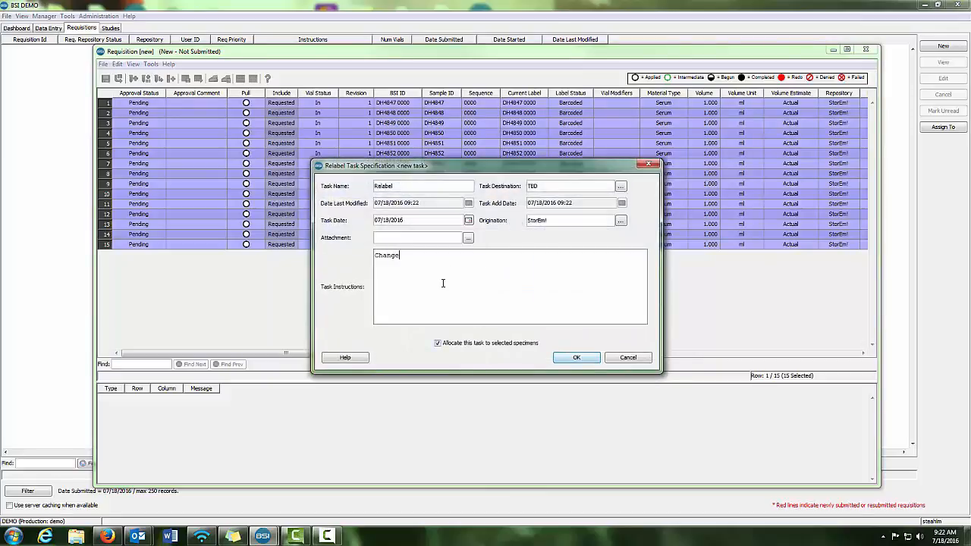
pyautogui.write(' the labels on the specimen tubes')
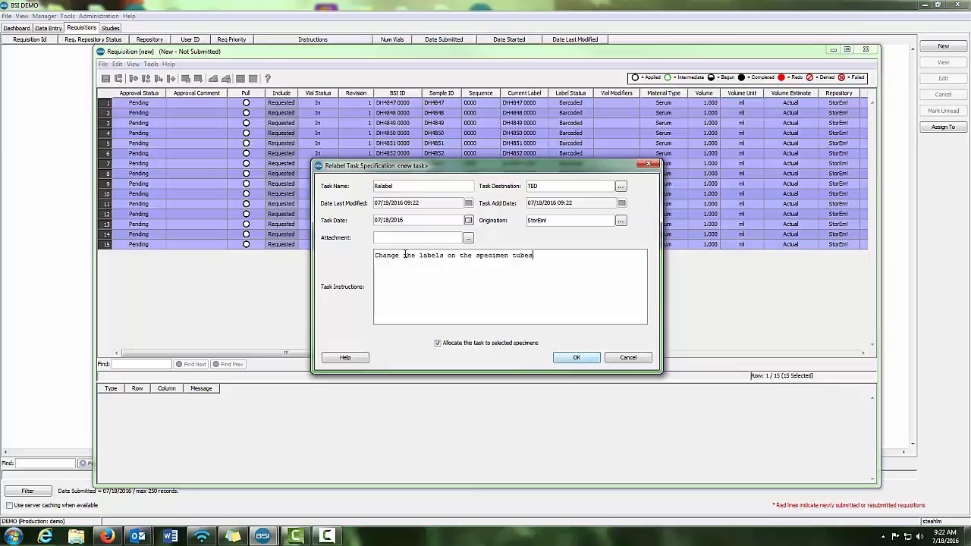
pyautogui.click(584, 360)
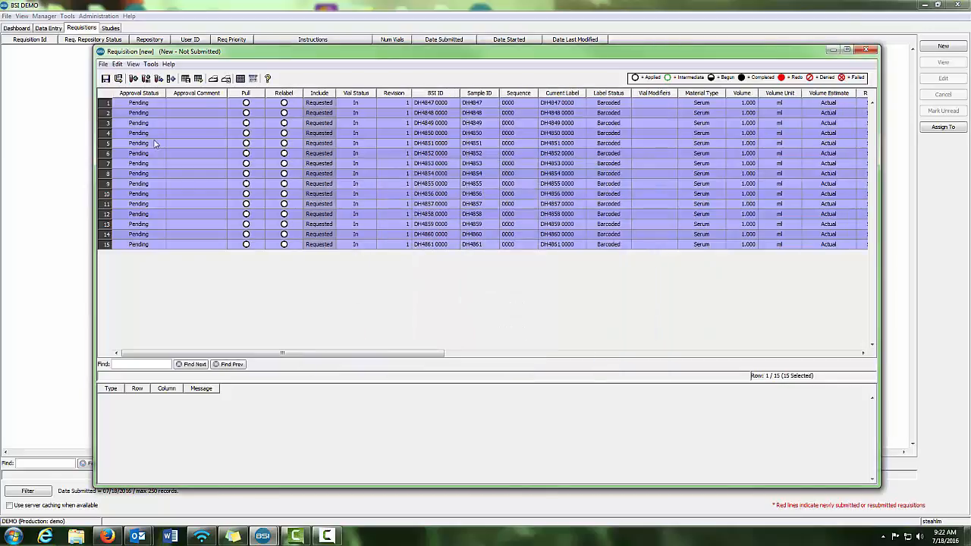
# Save the requisition and submit it to the repository for processing
pyautogui.click(106, 79)
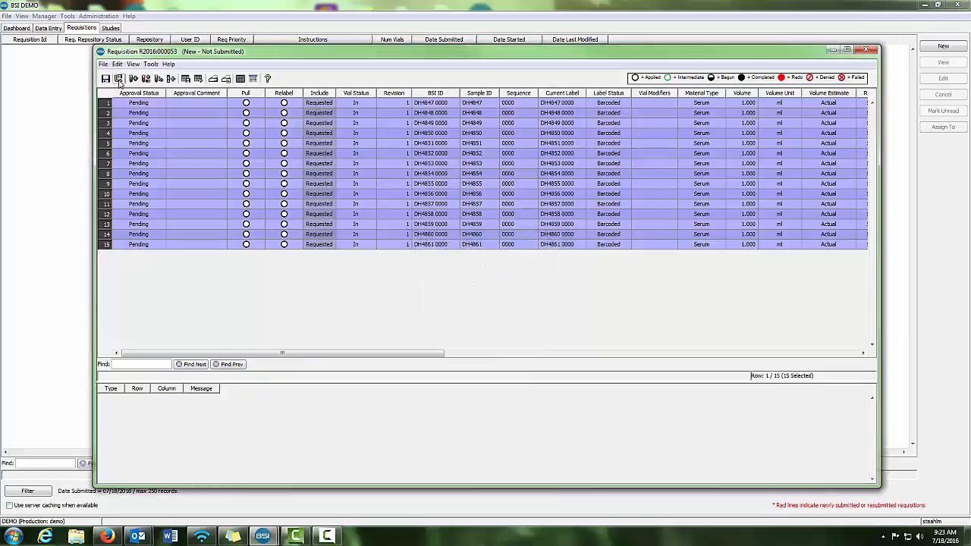
pyautogui.click(119, 79)
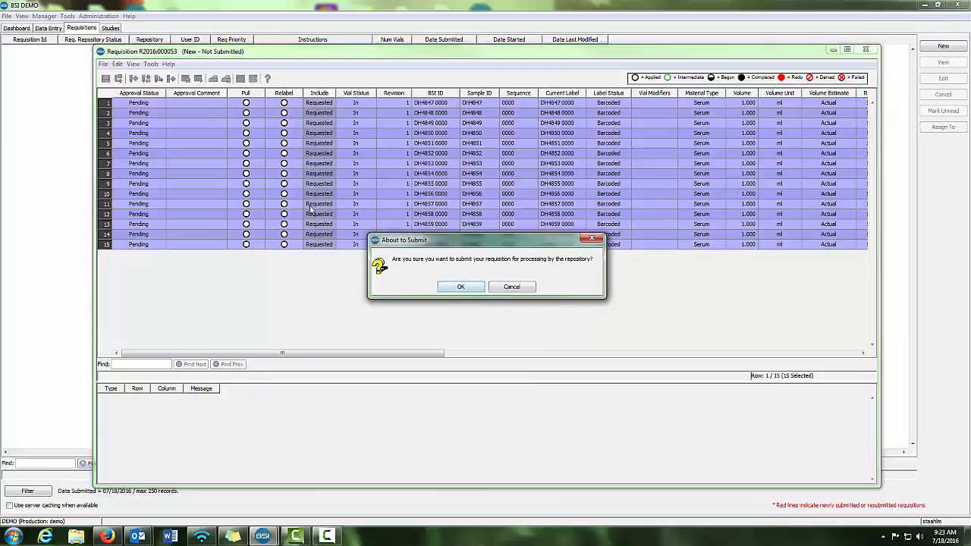
pyautogui.click(471, 290)
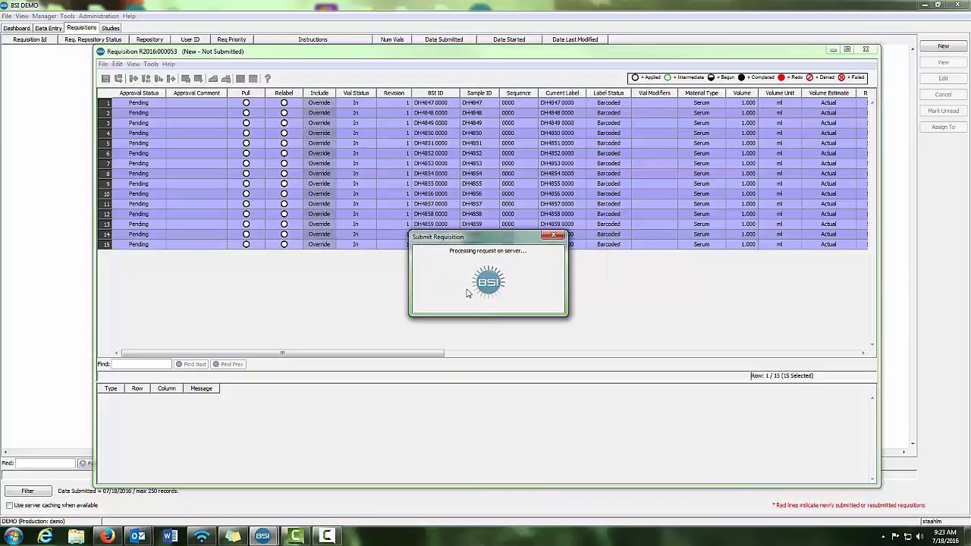
pyautogui.click(474, 294)
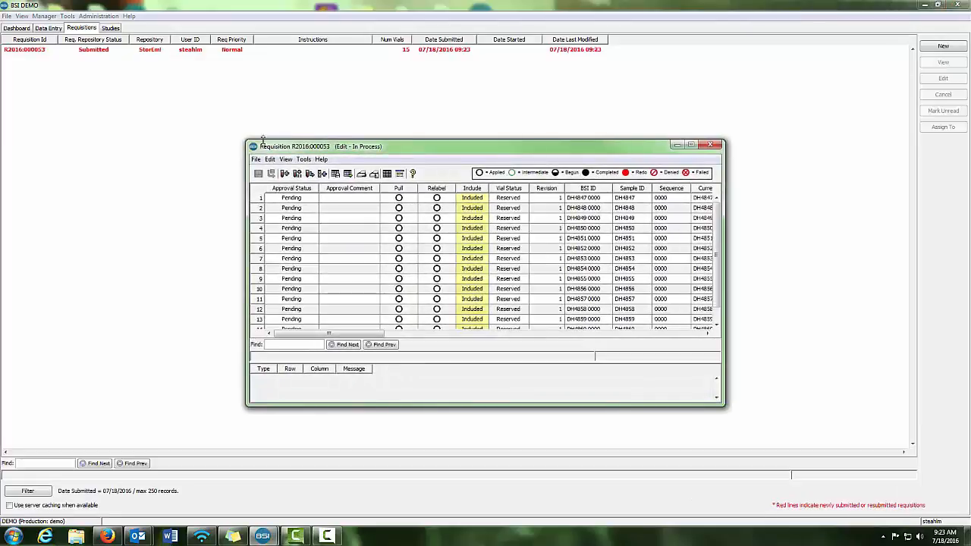
# Enlarge the in-process requisition's window and try to mark the Pull task as completed for all specimens
pyautogui.moveTo(246, 140); pyautogui.dragTo(104, 49)
pyautogui.moveTo(721, 407); pyautogui.dragTo(832, 455)
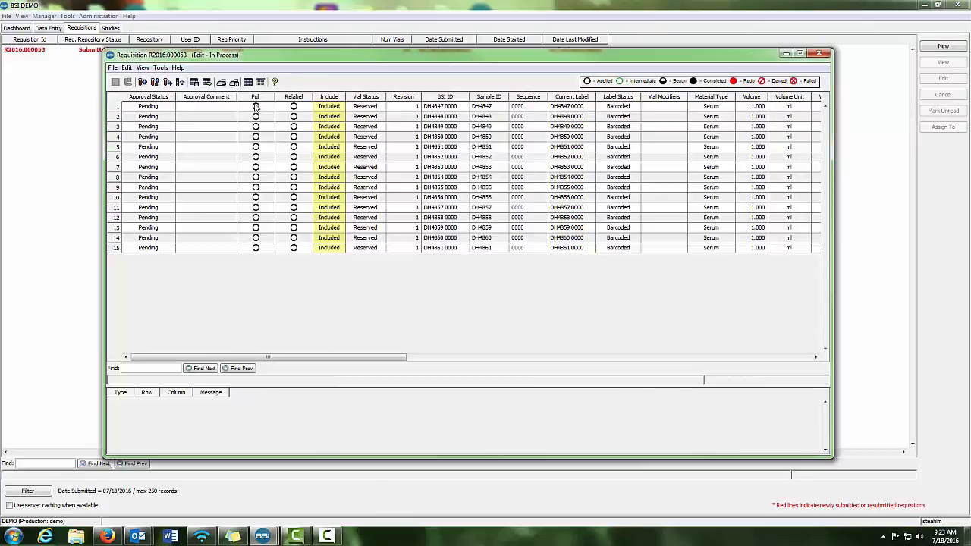
pyautogui.click(255, 108)
pyautogui.keyDown('shift'); pyautogui.click(266, 250); pyautogui.keyUp('shift')
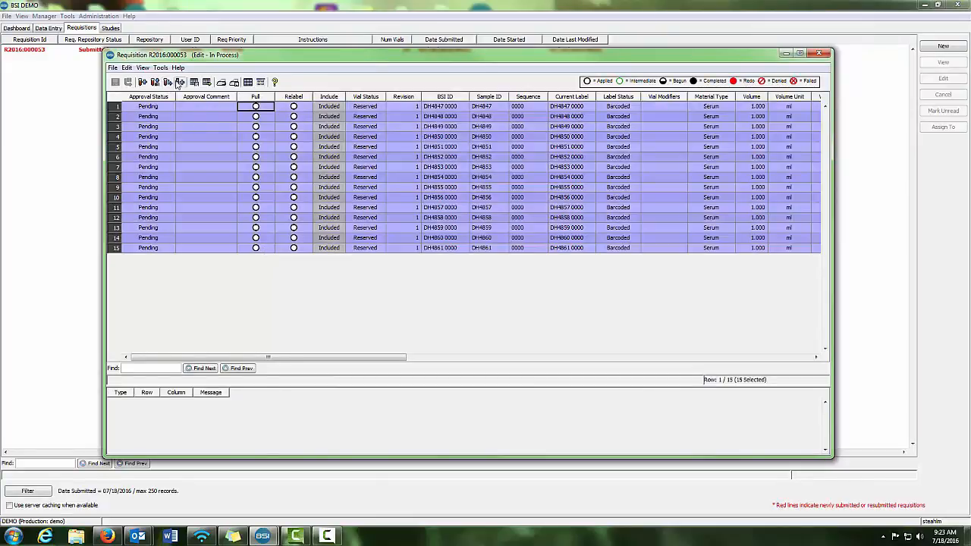
pyautogui.rightClick(256, 104)
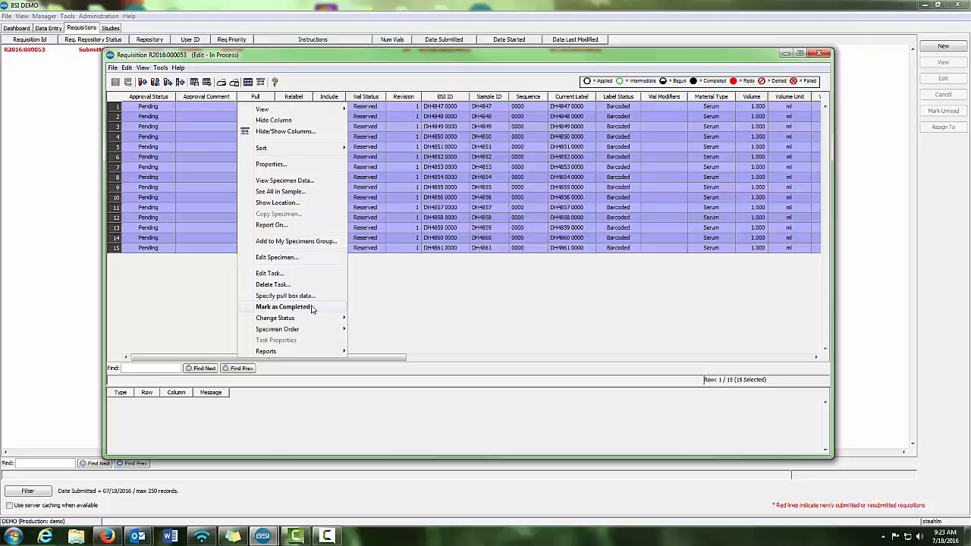
pyautogui.click(312, 308)
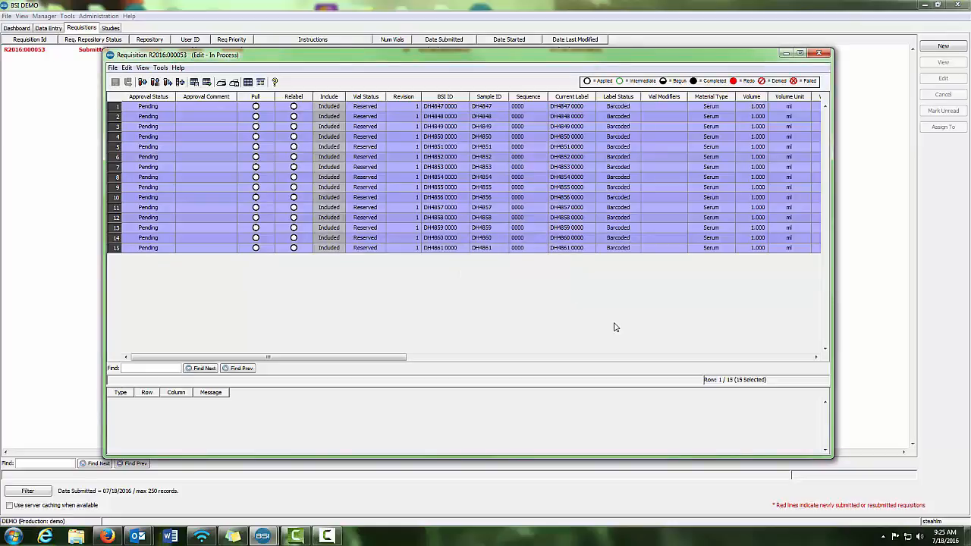
# Try to mark all specimens in the requisition as approved
pyautogui.hotkey('alt', 'Tab')
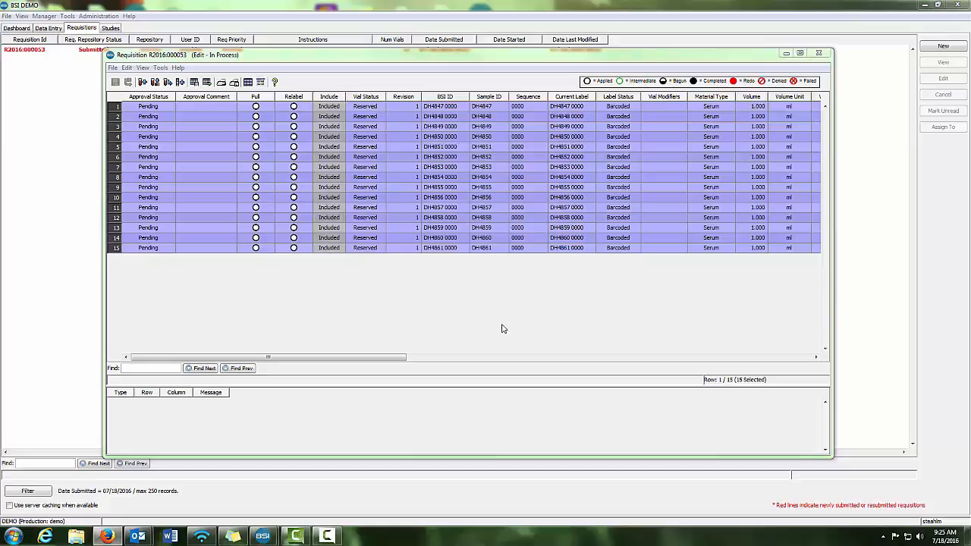
pyautogui.rightClick(161, 107)
pyautogui.click(210, 292)
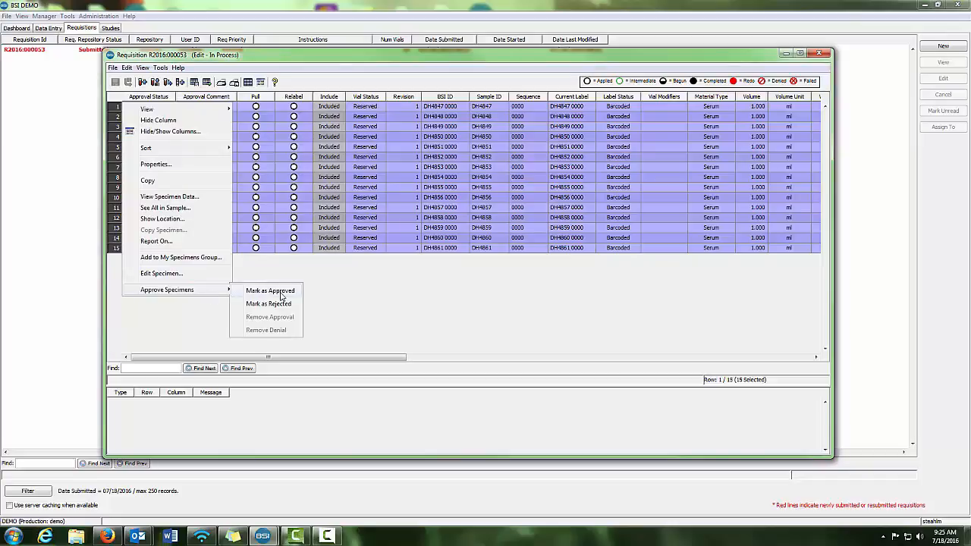
pyautogui.click(270, 291)
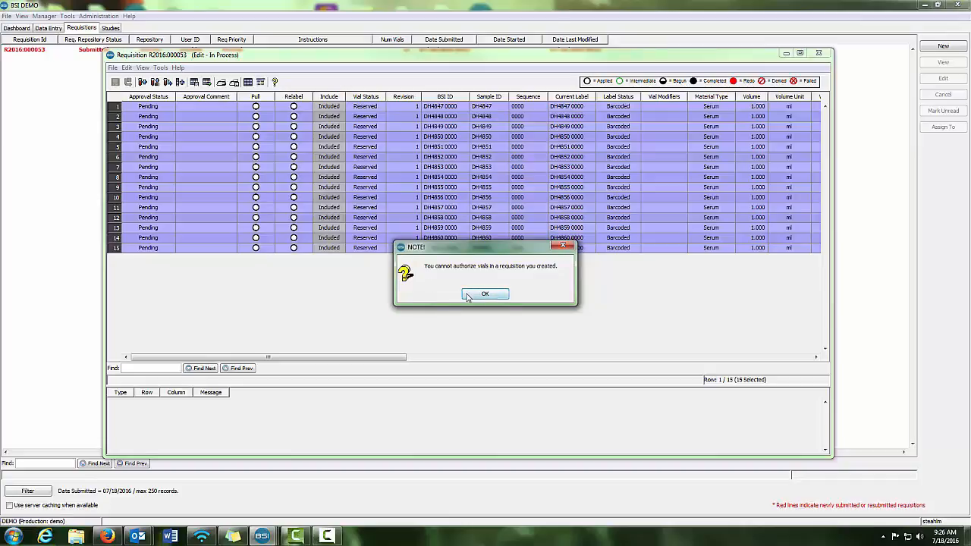
pyautogui.click(467, 297)
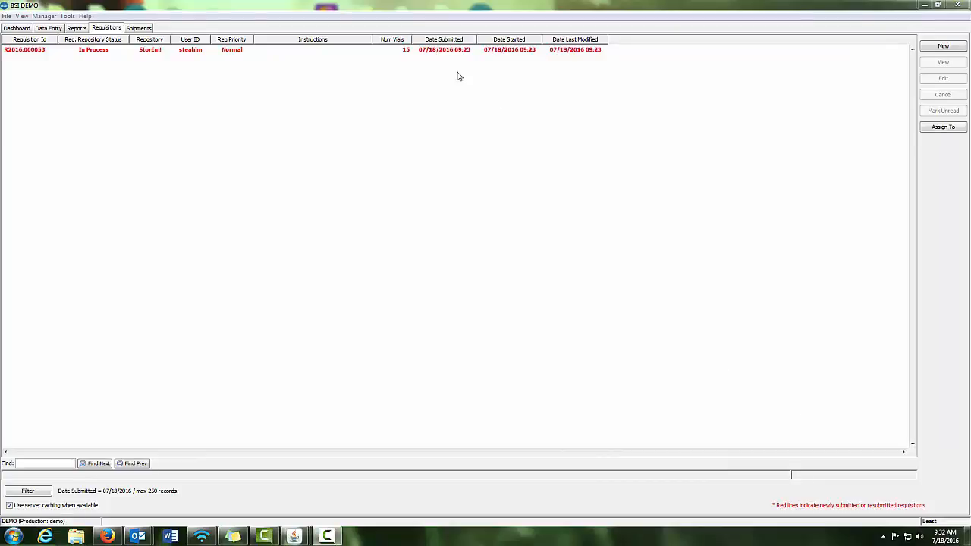
# Open the in-process requisition for editing and enlarge its window
pyautogui.click(151, 50)
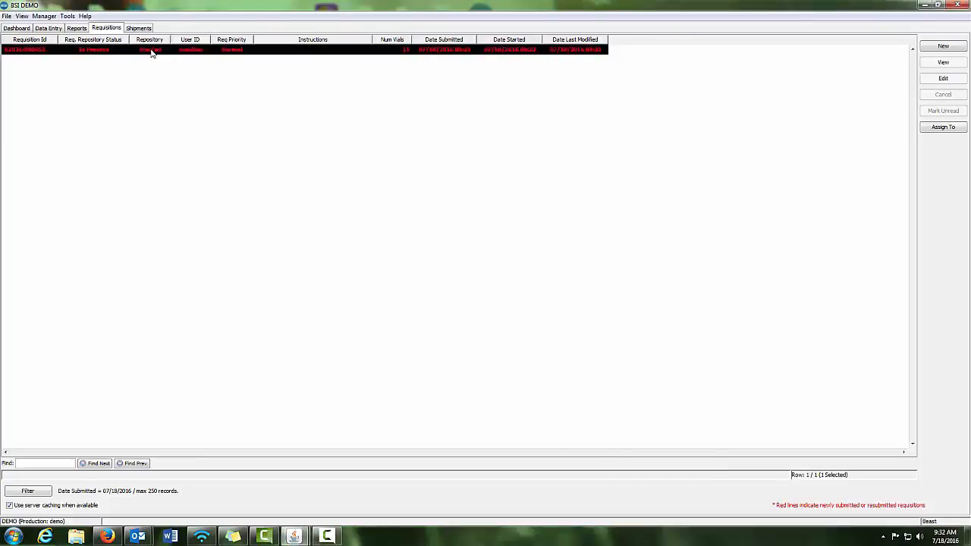
pyautogui.click(943, 79)
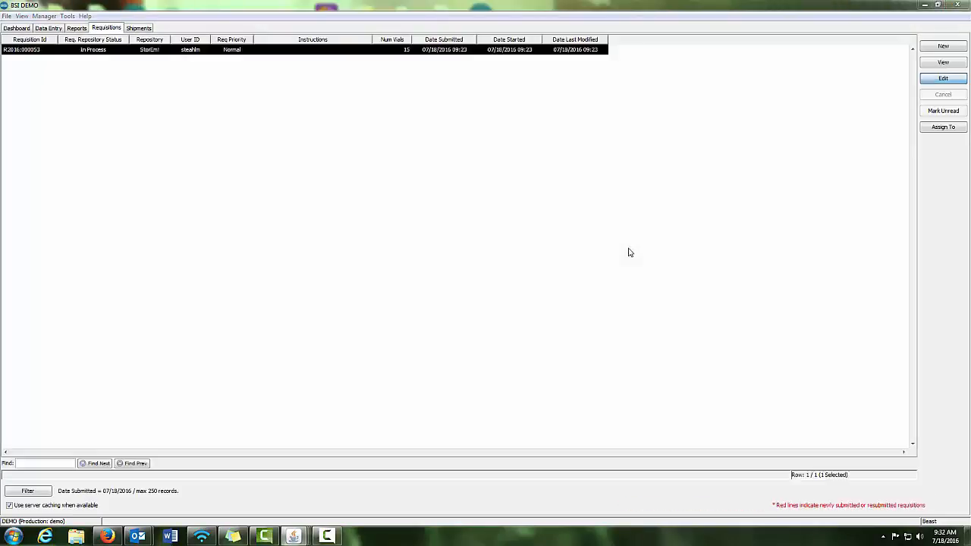
pyautogui.moveTo(245, 139); pyautogui.dragTo(124, 55)
# Mark the first two specimens in the requisition (DH4847 and DH4848) as approved
pyautogui.click(183, 114)
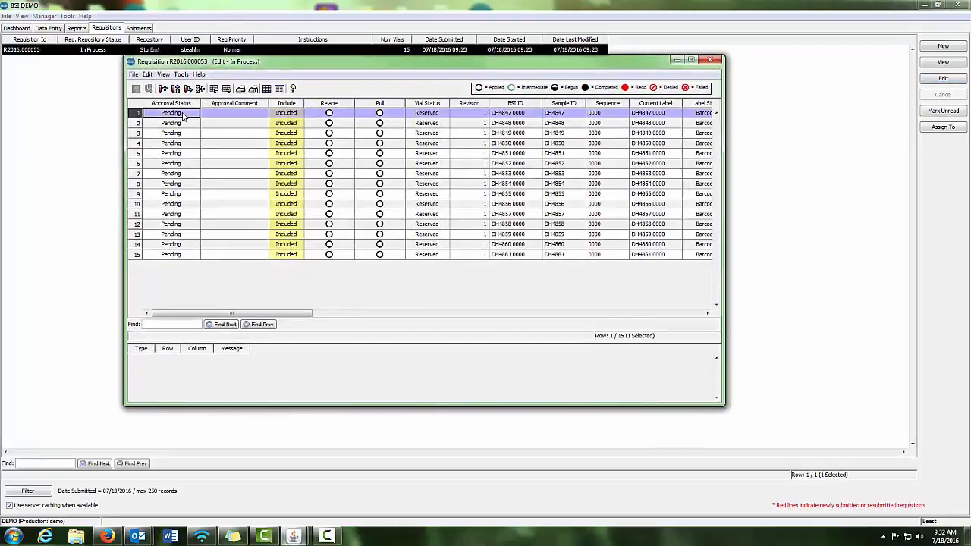
pyautogui.keyDown('shift'); pyautogui.click(186, 126); pyautogui.keyUp('shift')
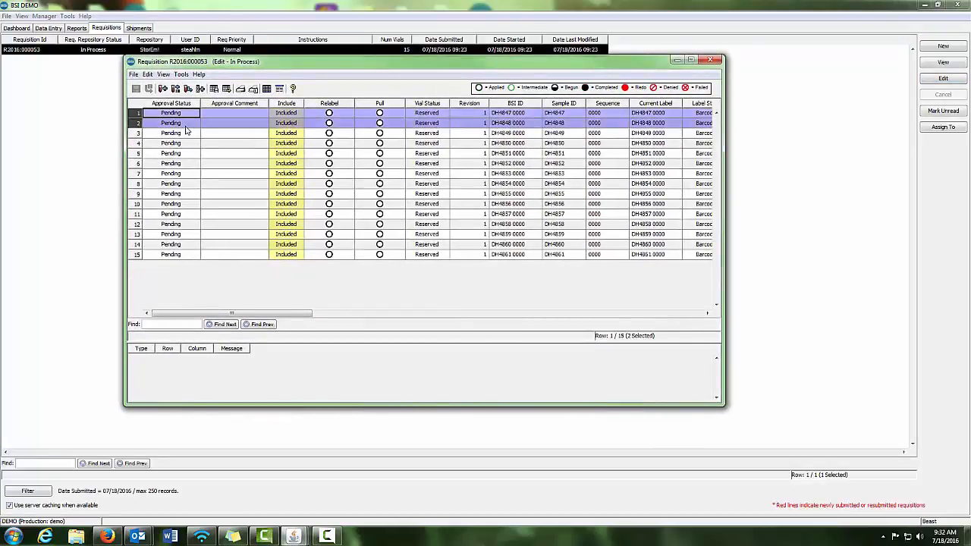
pyautogui.rightClick(144, 110)
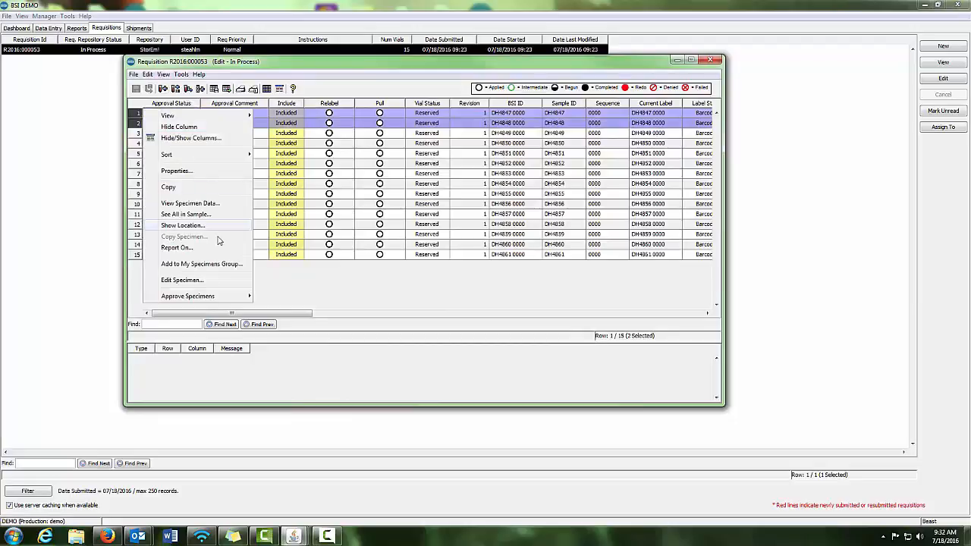
pyautogui.moveTo(227, 296)
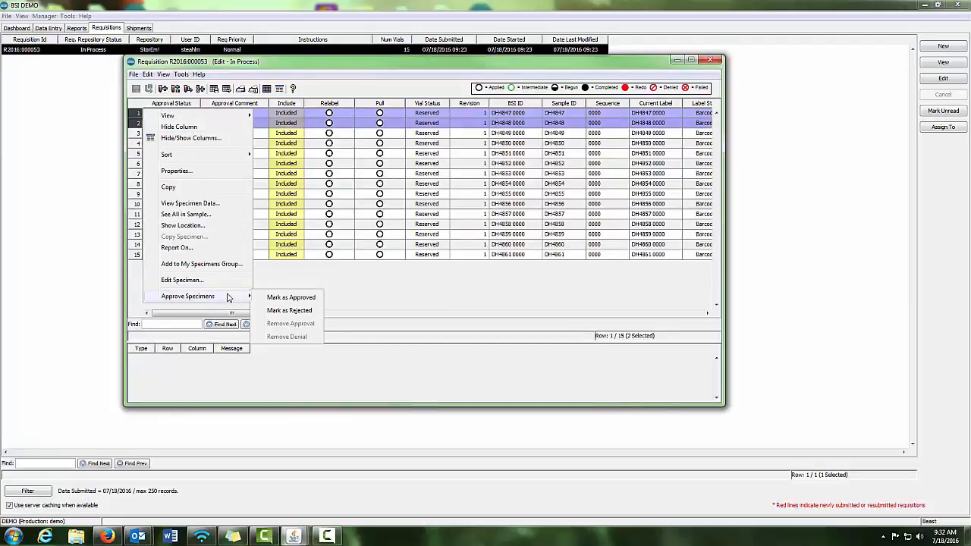
pyautogui.click(286, 300)
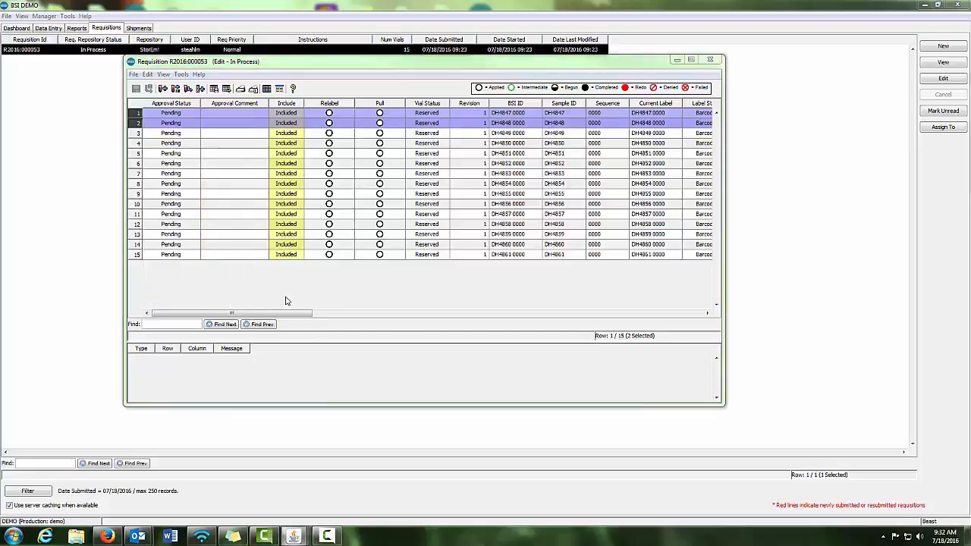
pyautogui.rightClick(182, 106)
pyautogui.moveTo(224, 302)
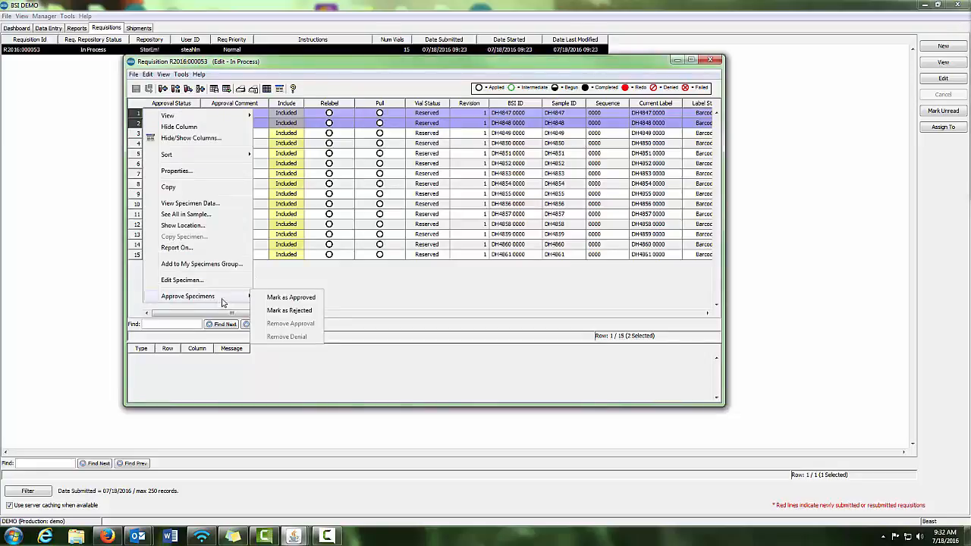
pyautogui.click(317, 298)
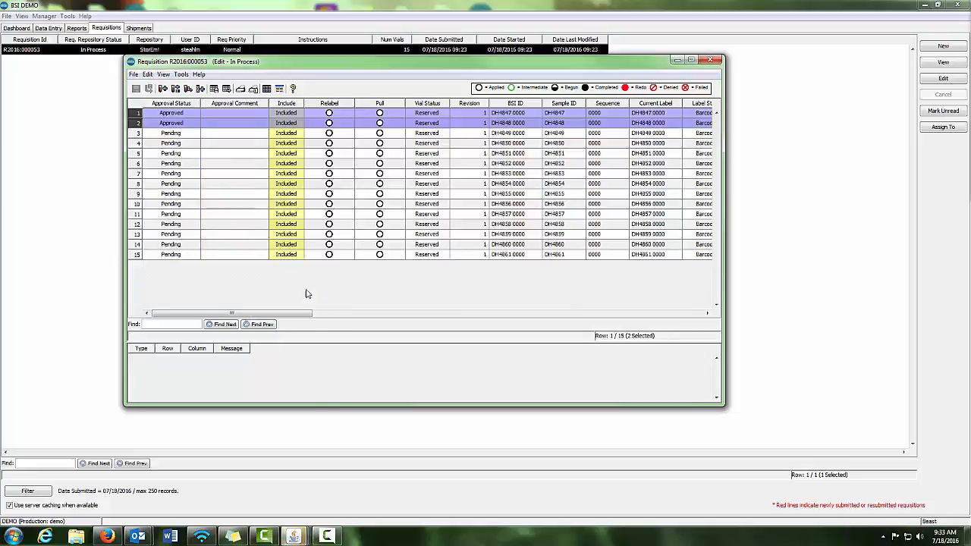
# Mark the specimens in rows 3 and 4 (DH4849 and DH4850) as rejected
pyautogui.click(192, 134)
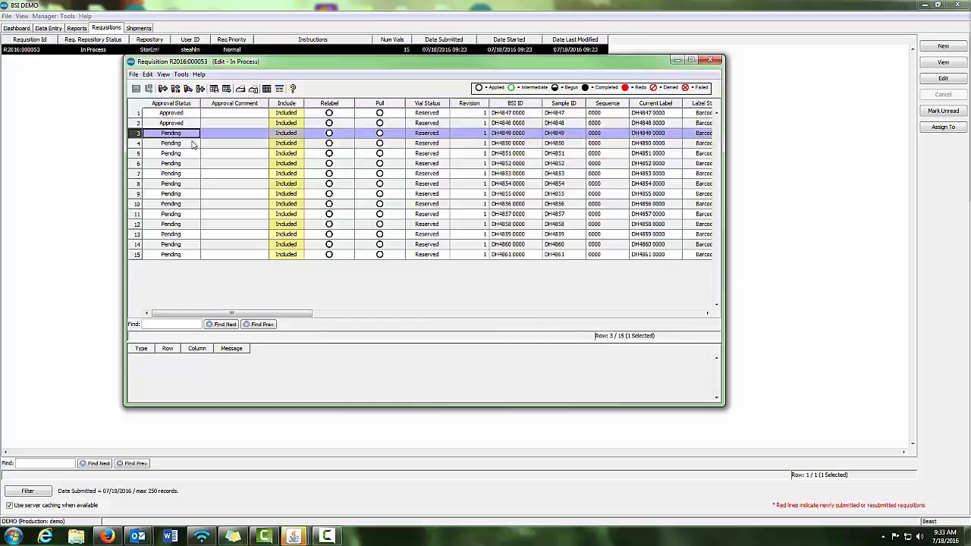
pyautogui.keyDown('shift'); pyautogui.click(192, 142); pyautogui.keyUp('shift')
pyautogui.rightClick(192, 141)
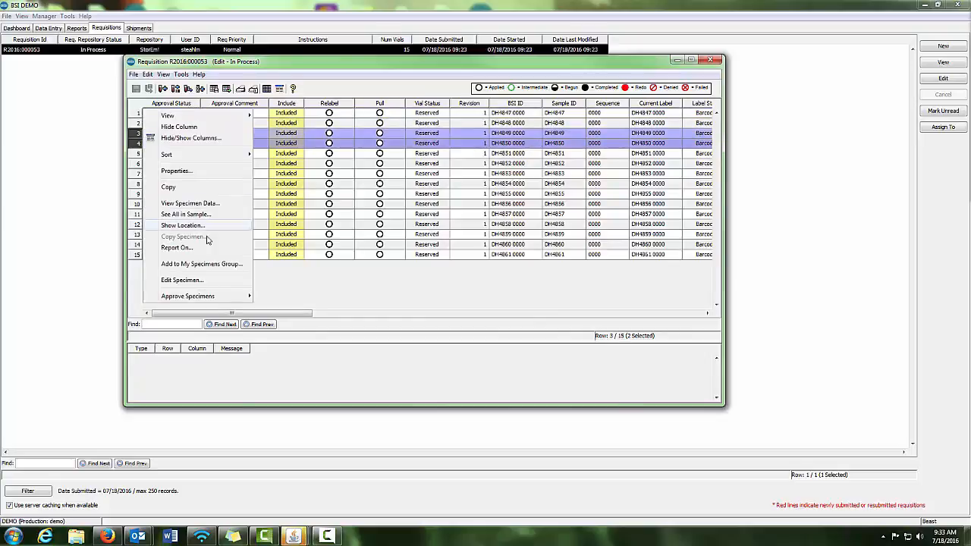
pyautogui.moveTo(223, 296)
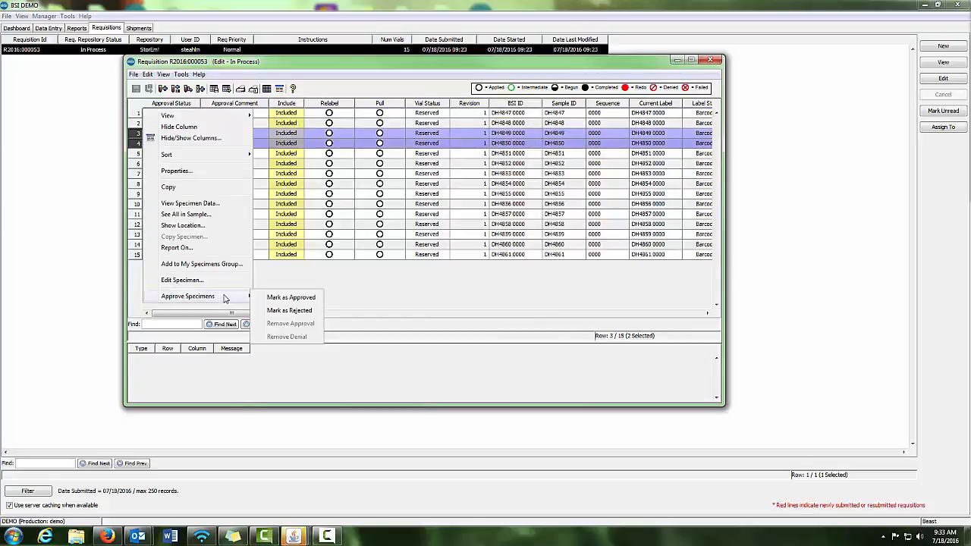
pyautogui.click(313, 312)
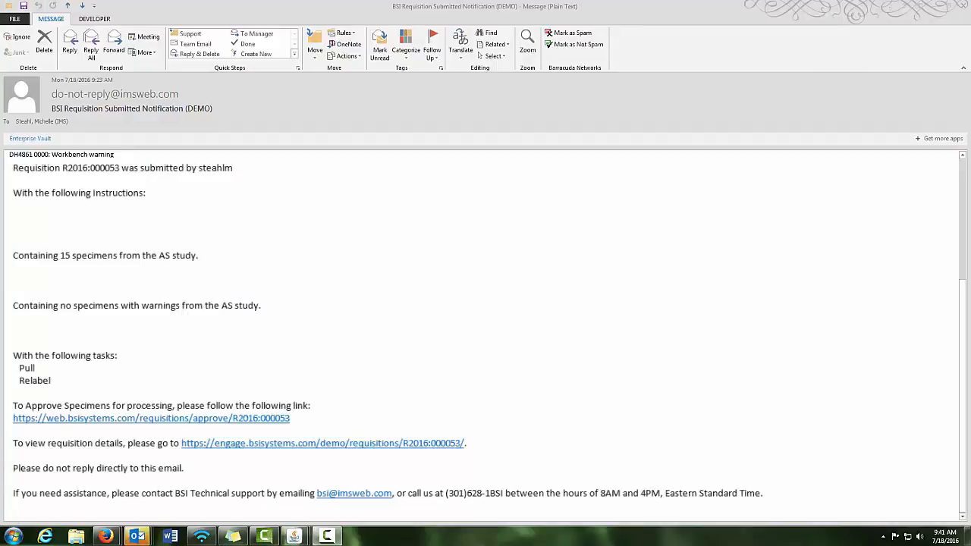
# Follow the specimen approval link in the requisition's notification e-mail and log in to the DEMO database in BSI-Web
pyautogui.click(964, 304)
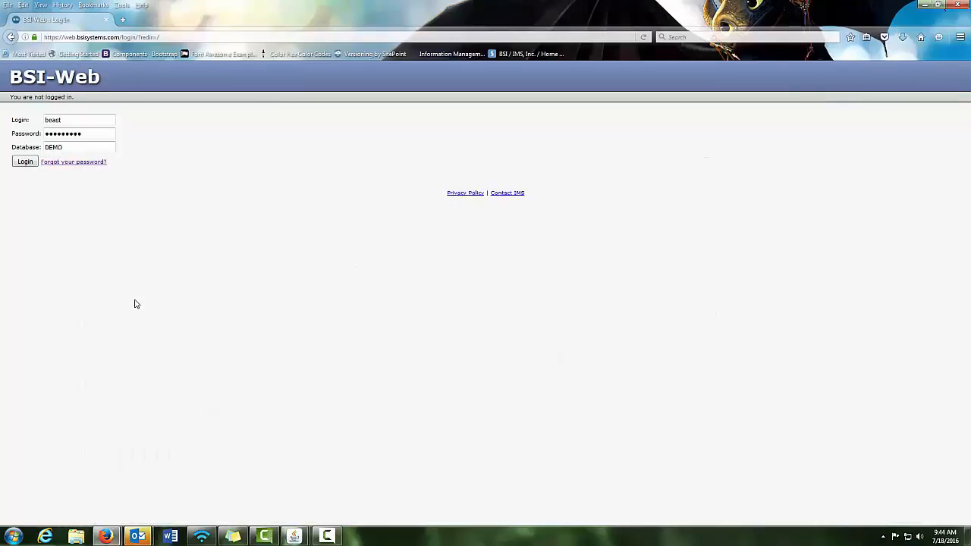
pyautogui.click(22, 162)
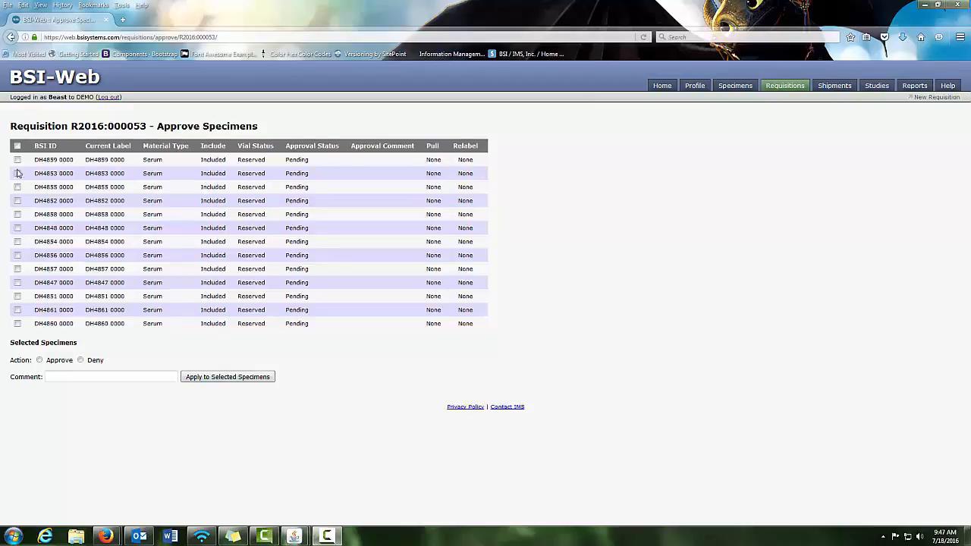
# Approve specimens DH4859 and DH4853 with the comment "These are ok to process"
pyautogui.click(16, 159)
pyautogui.click(17, 173)
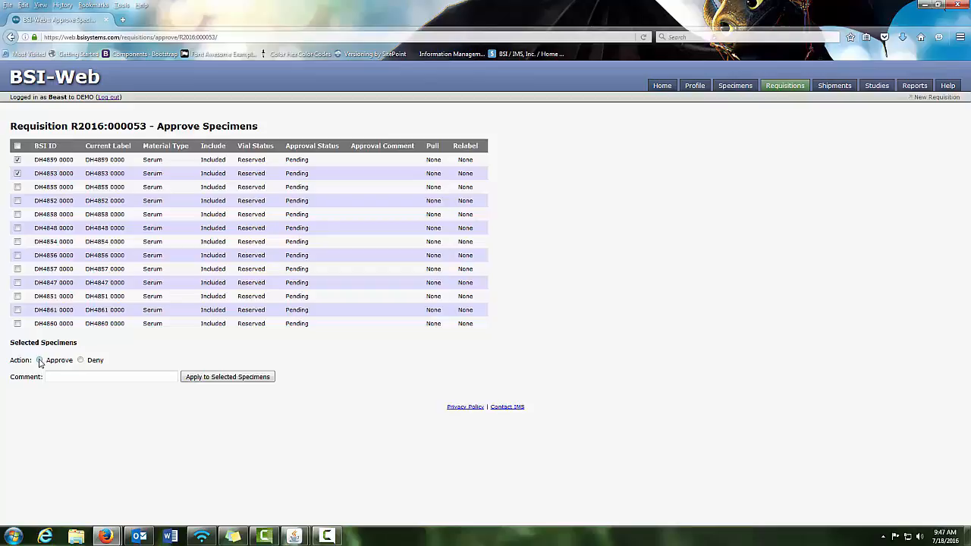
pyautogui.click(39, 360)
pyautogui.click(57, 377)
pyautogui.write('Thes')
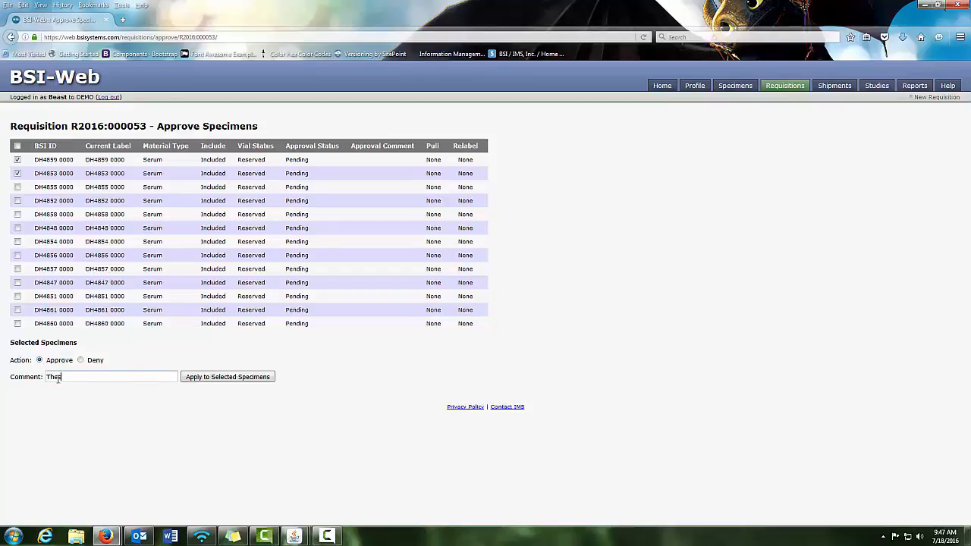
pyautogui.write('e are ok to process')
pyautogui.click(231, 379)
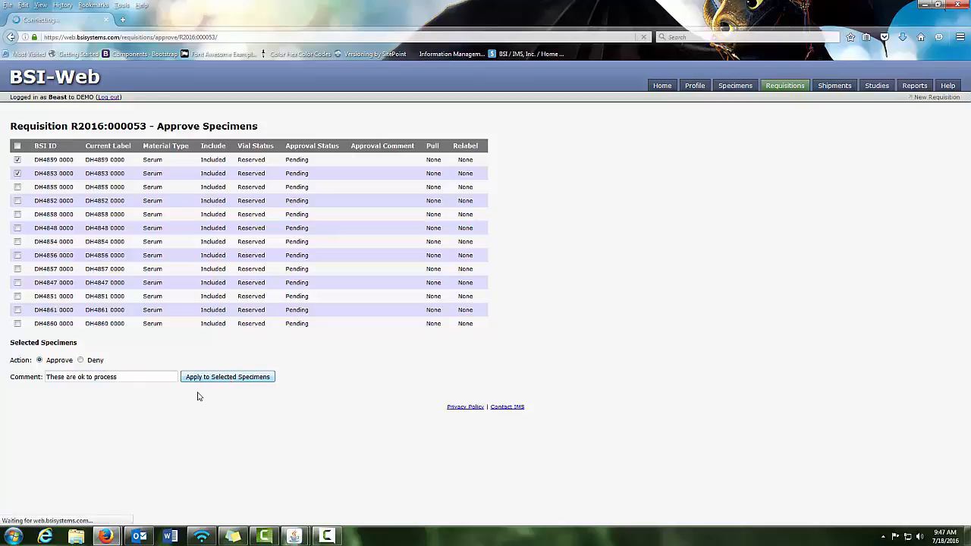
# Deny all remaining pending specimens with the comment "These are needed elsewhere" and open the requisition's view choices
pyautogui.click(16, 146)
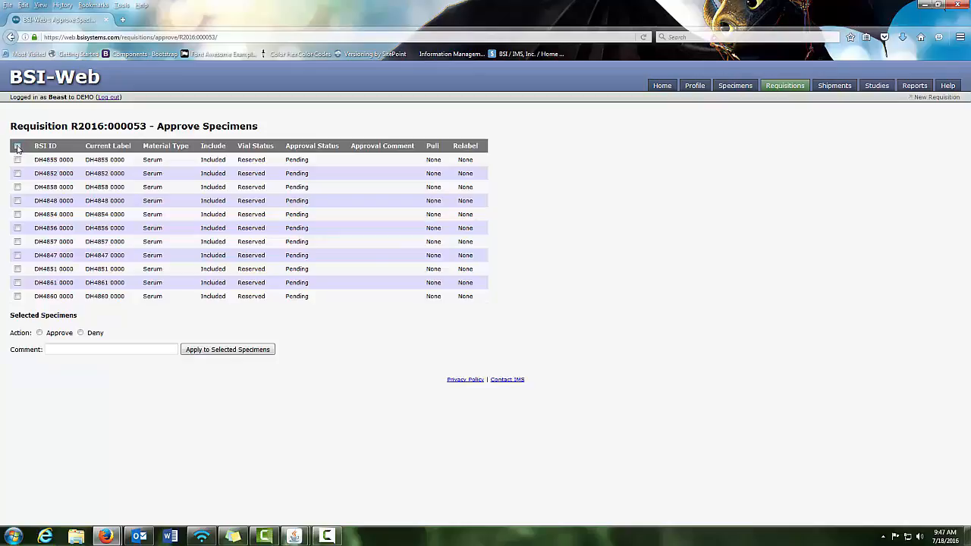
pyautogui.click(80, 332)
pyautogui.click(99, 349)
pyautogui.write('These are')
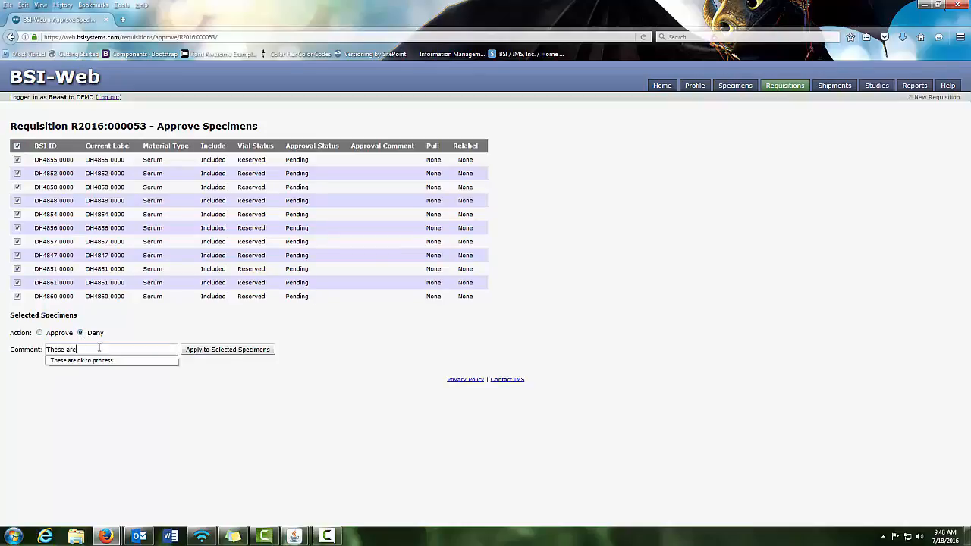
pyautogui.write(' needed elsewhere')
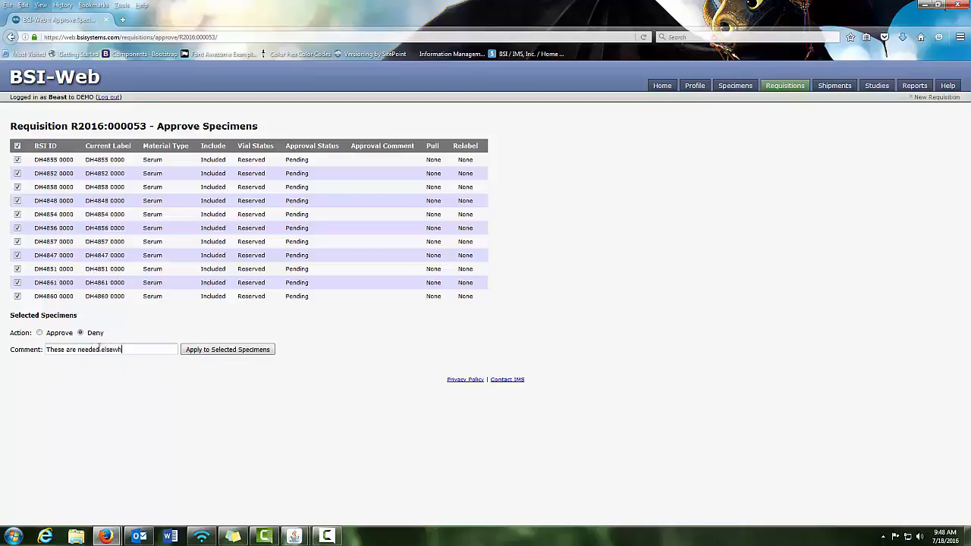
pyautogui.click(230, 349)
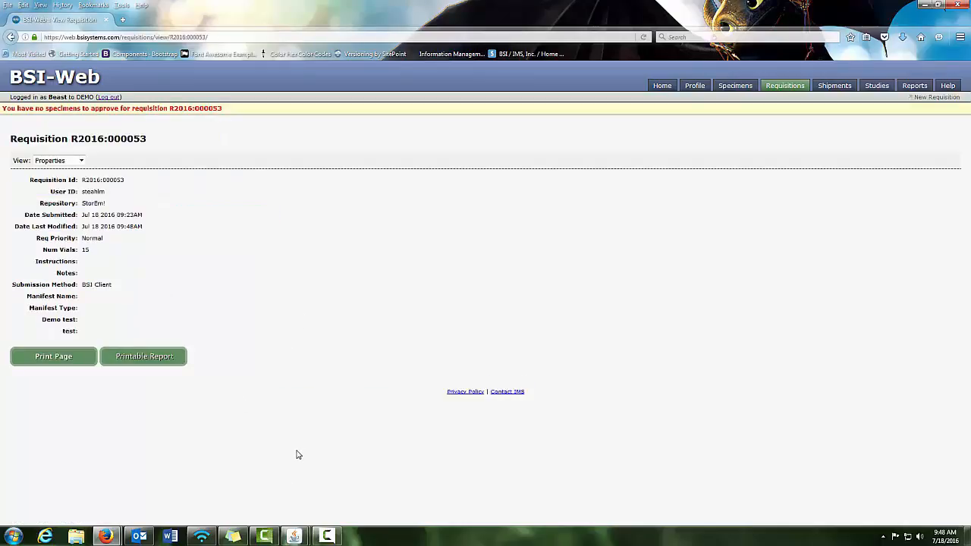
pyautogui.click(82, 160)
pyautogui.click(189, 251)
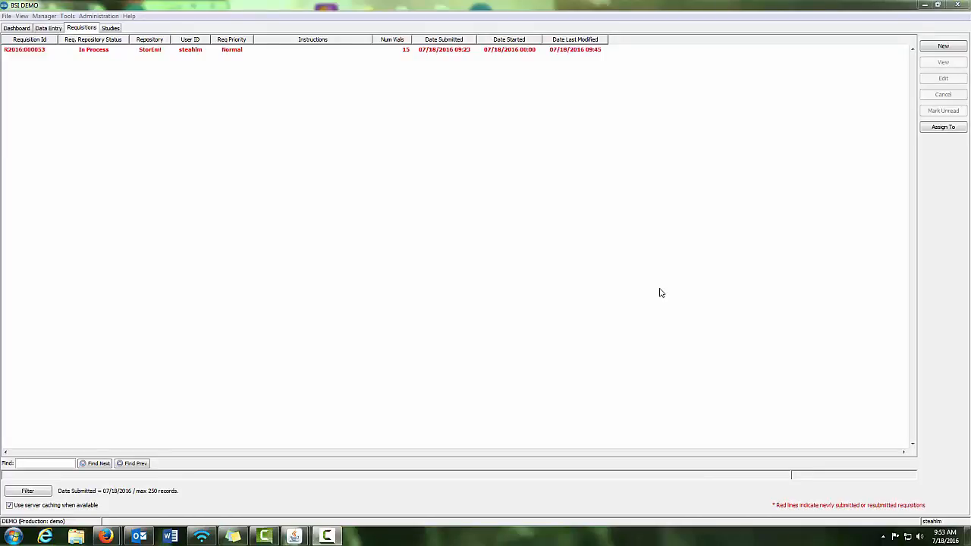
# Switch to the BSI client, open the in-process requisition for editing and widen its Approval Comment column
pyautogui.click(453, 50)
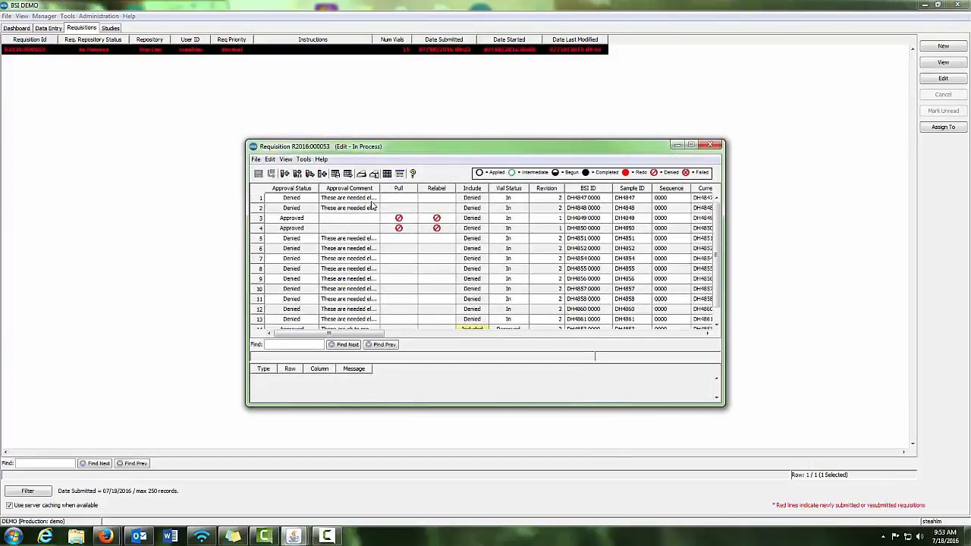
pyautogui.moveTo(379, 188); pyautogui.dragTo(420, 188)
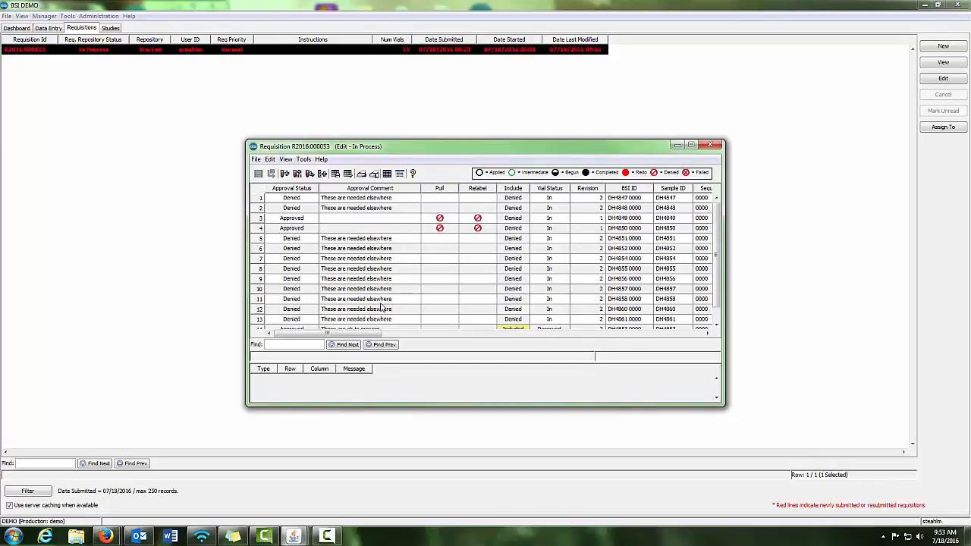
pyautogui.scroll(-1, 379, 307)
# Mark the Pull task as completed for the two approved, included specimens in rows 14 and 15
pyautogui.click(429, 314)
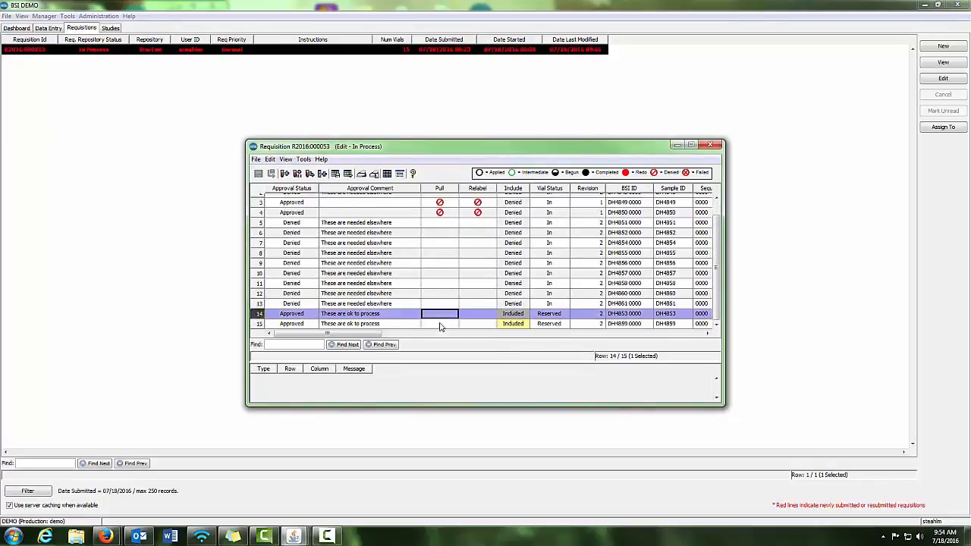
pyautogui.keyDown('shift'); pyautogui.click(441, 325); pyautogui.keyUp('shift')
pyautogui.rightClick(444, 191)
pyautogui.click(495, 399)
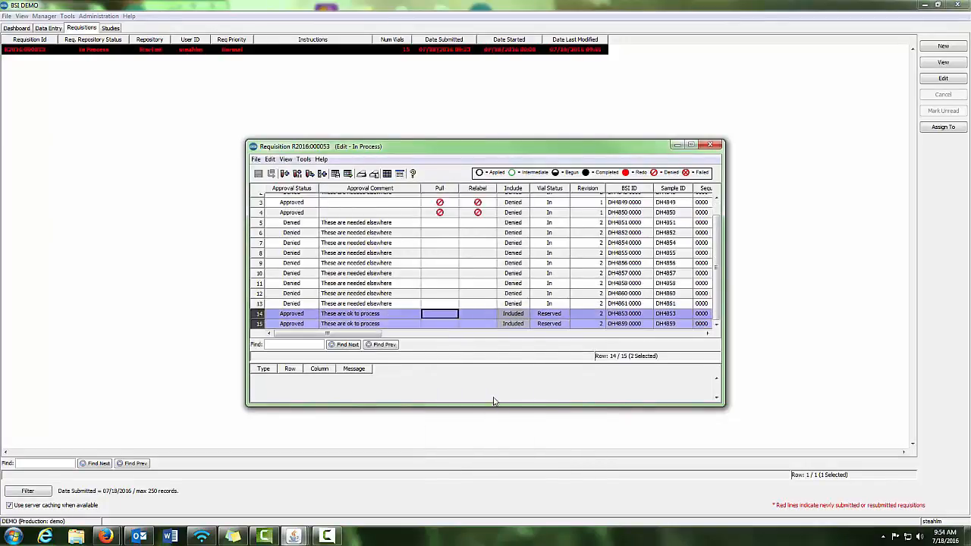
pyautogui.rightClick(440, 190)
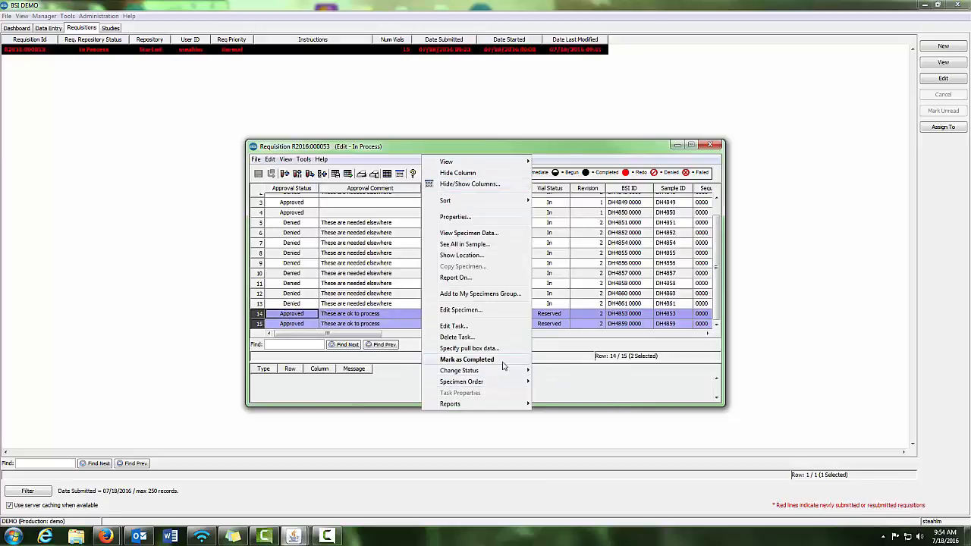
pyautogui.click(502, 363)
# Try to mark the Pull task as completed for the denied specimen in row 13
pyautogui.click(441, 306)
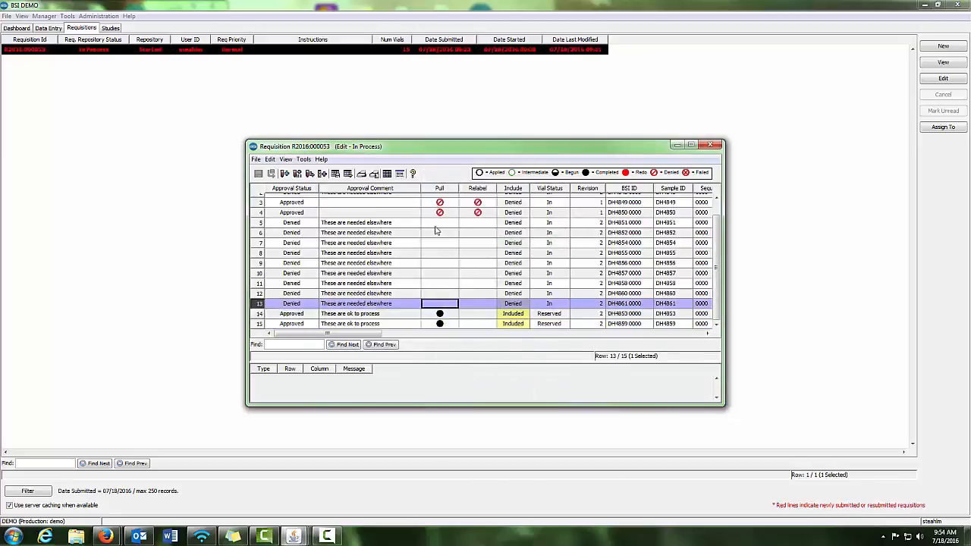
pyautogui.rightClick(436, 189)
pyautogui.click(480, 364)
pyautogui.click(492, 311)
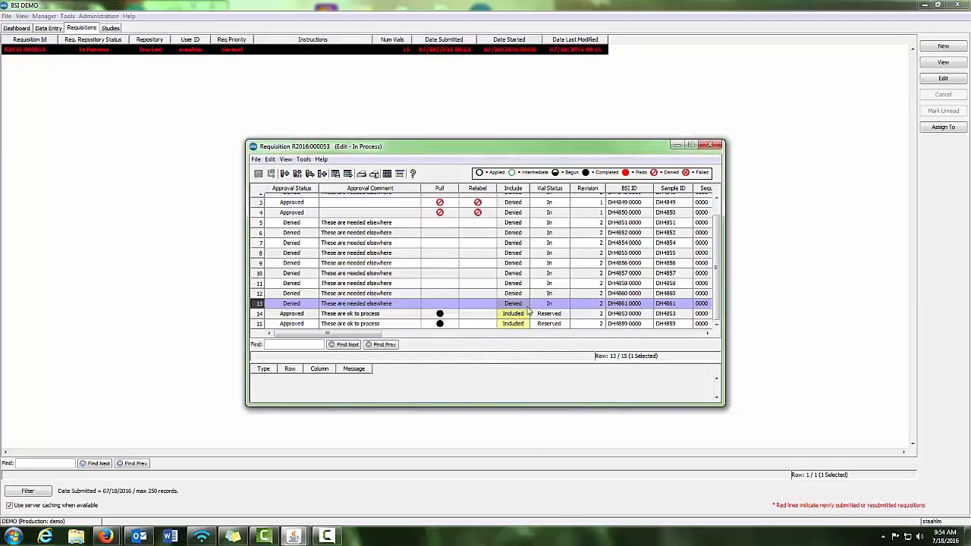